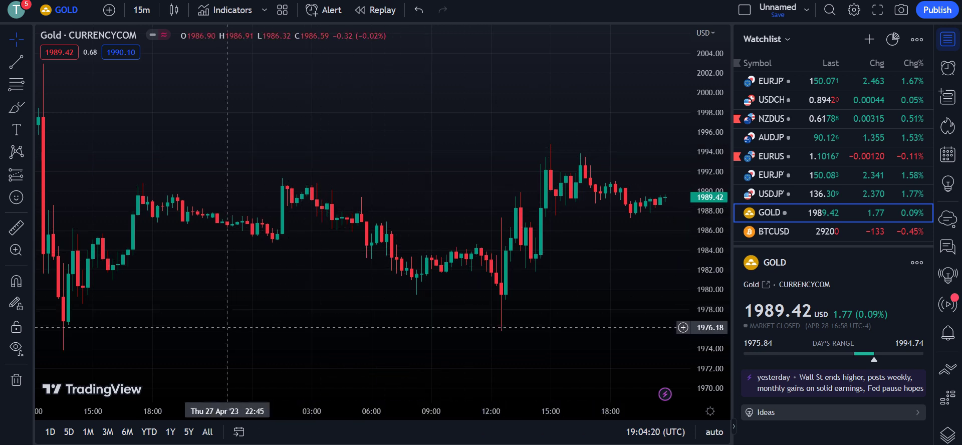
- Review the Gold chart's earlier candles, then switch it to the 5-minute timeframe
scroll(213, 280, "left", 5)
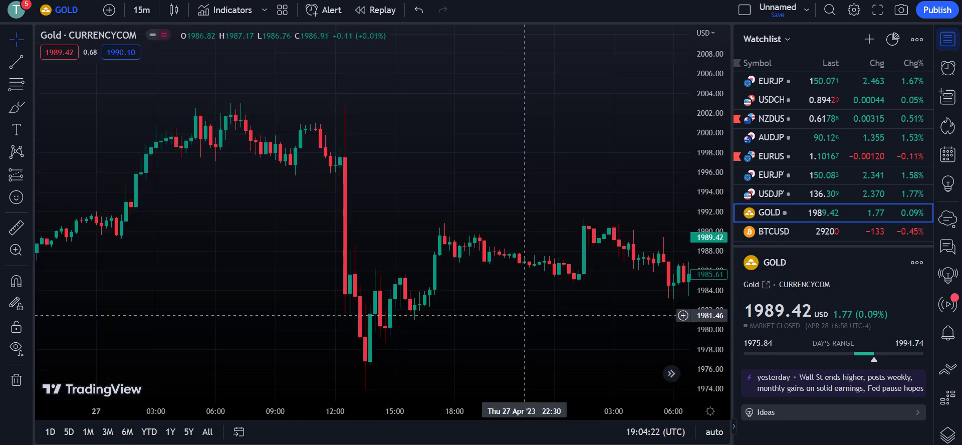
scroll(286, 253, "left", 5)
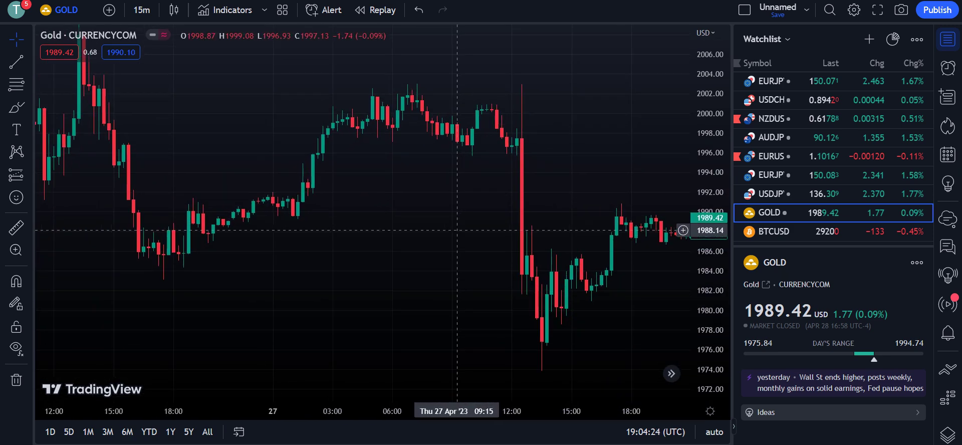
scroll(264, 264, "left", 5)
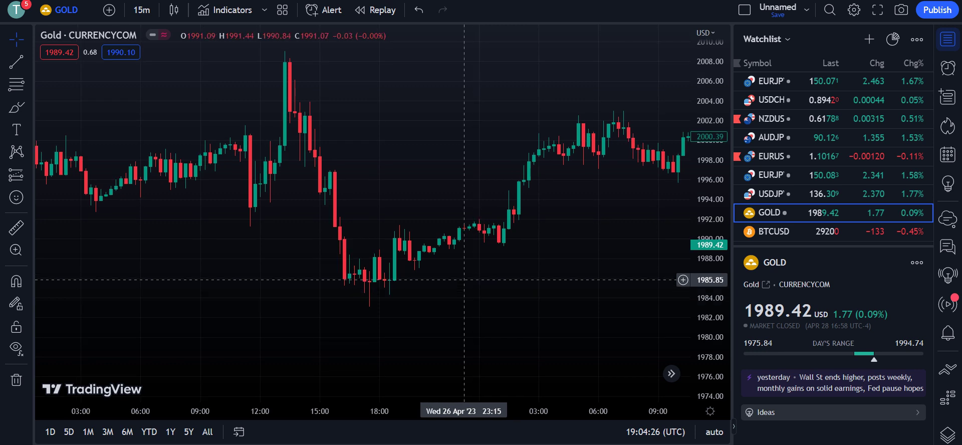
scroll(289, 261, "left", 3)
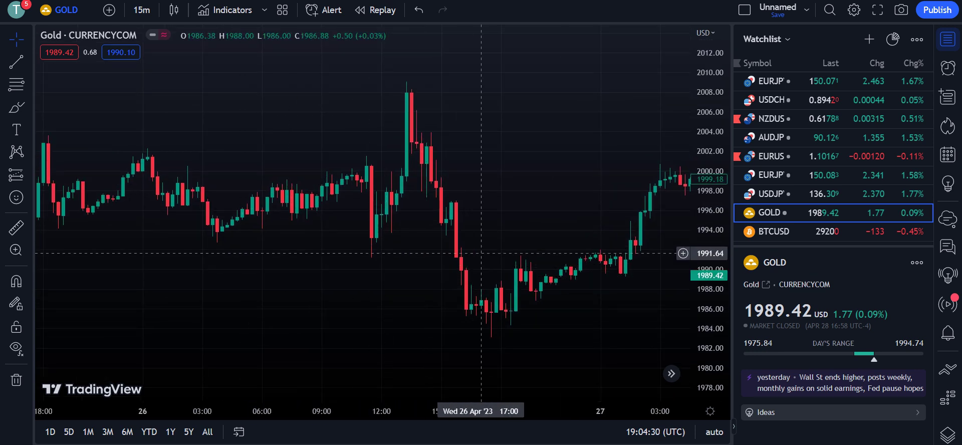
scroll(277, 237, "right", 8)
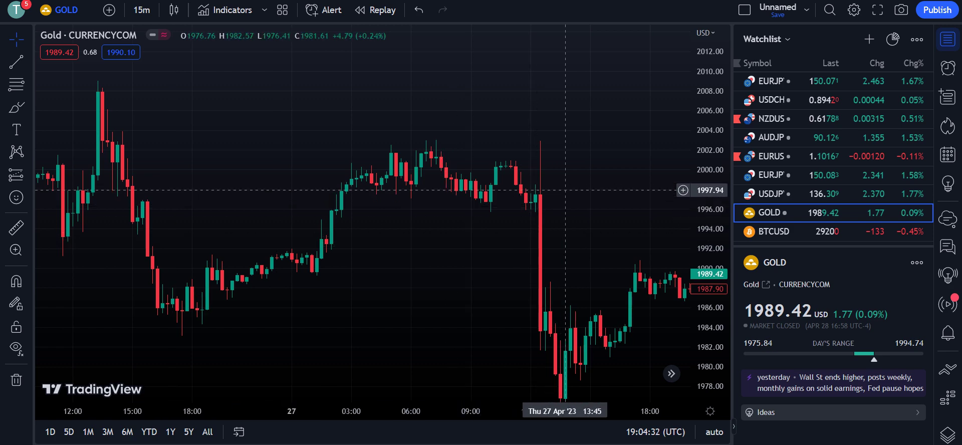
scroll(410, 195, "right", 4)
scroll(401, 196, "right", 6)
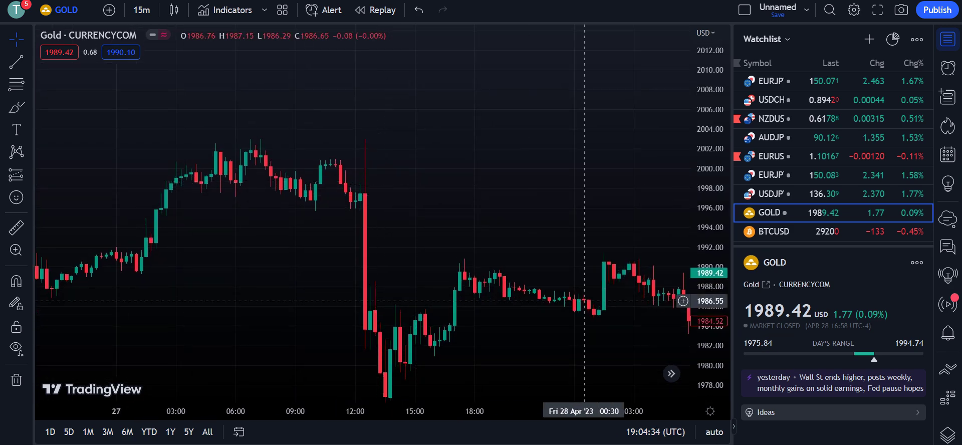
scroll(536, 258, "right", 5)
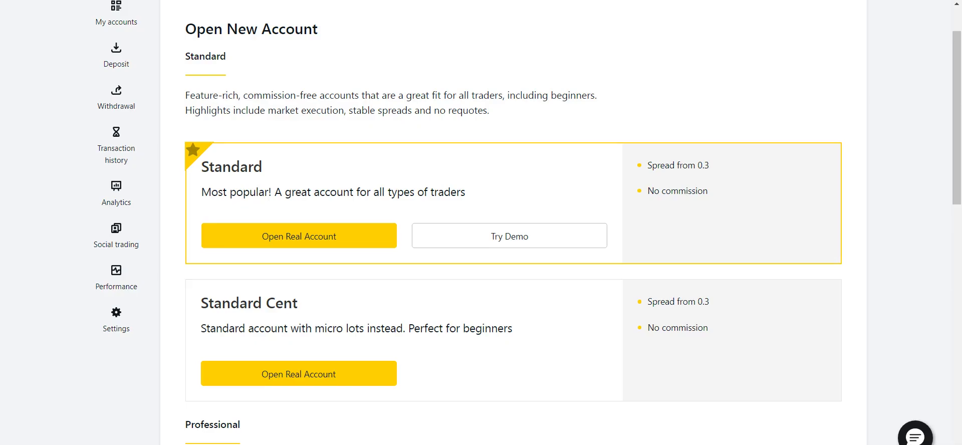
scroll(482, 223, "up", 1)
scroll(482, 223, "down", 1)
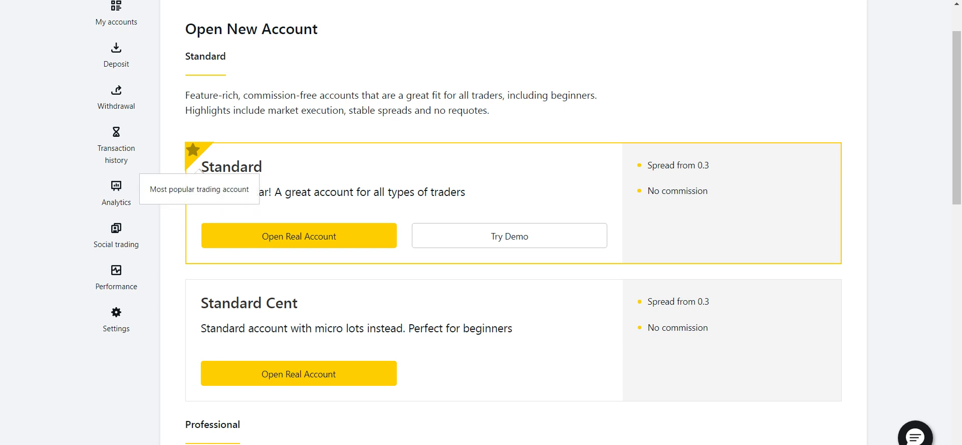
scroll(482, 223, "down", 2)
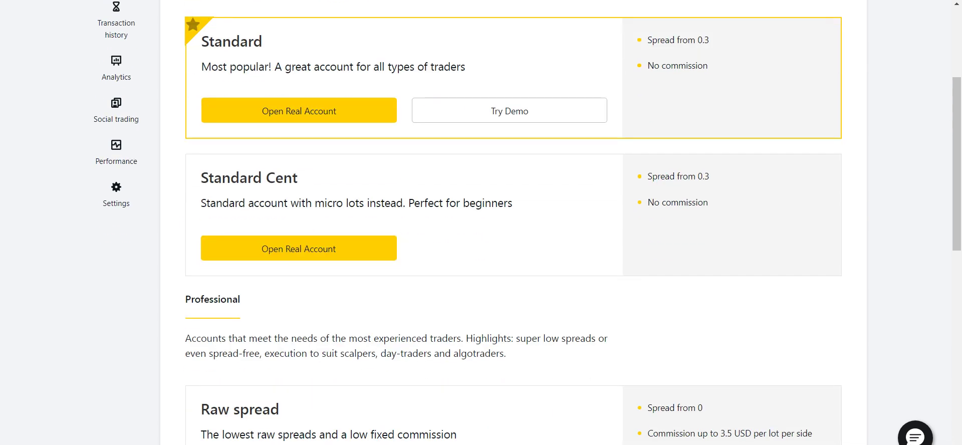
scroll(481, 223, "down", 5)
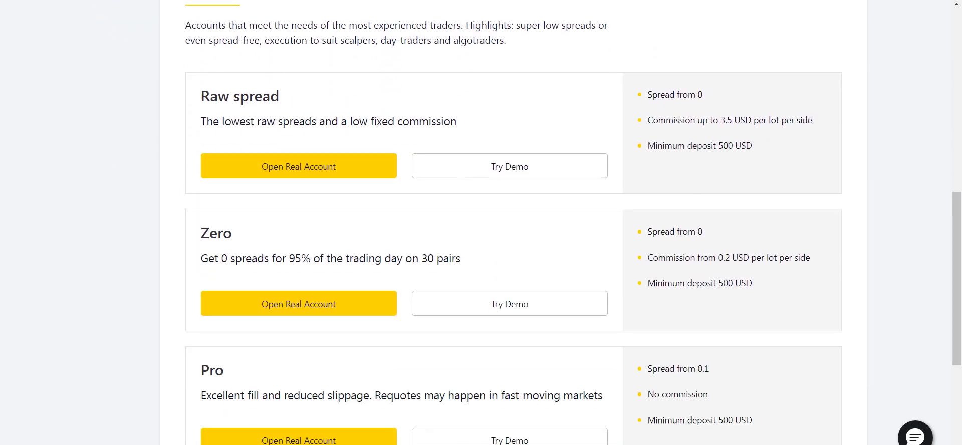
scroll(481, 223, "down", 4)
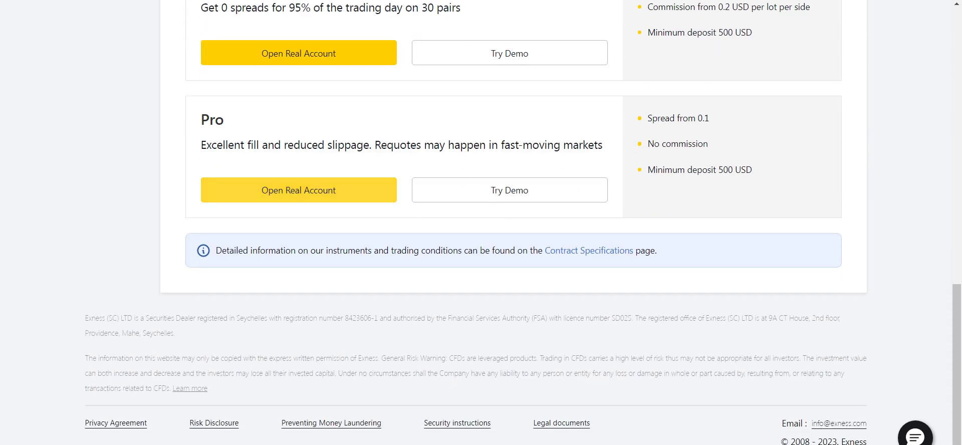
scroll(481, 223, "up", 3)
scroll(481, 222, "up", 5)
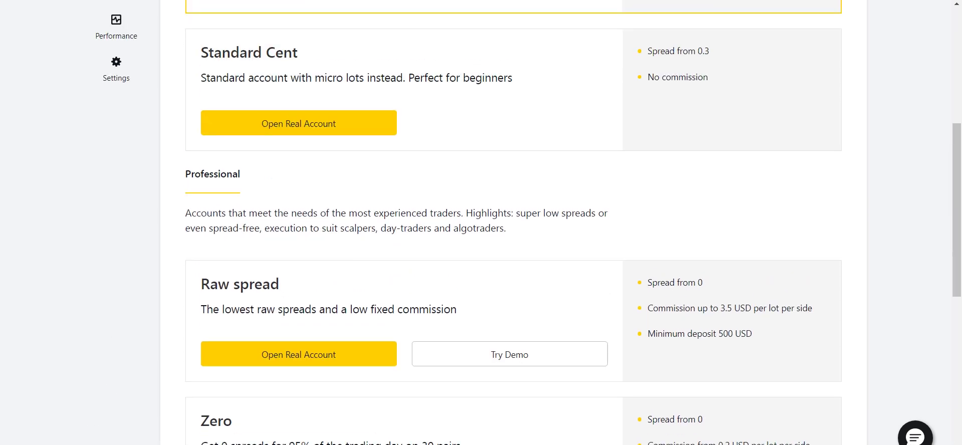
scroll(481, 222, "up", 2)
scroll(481, 223, "up", 4)
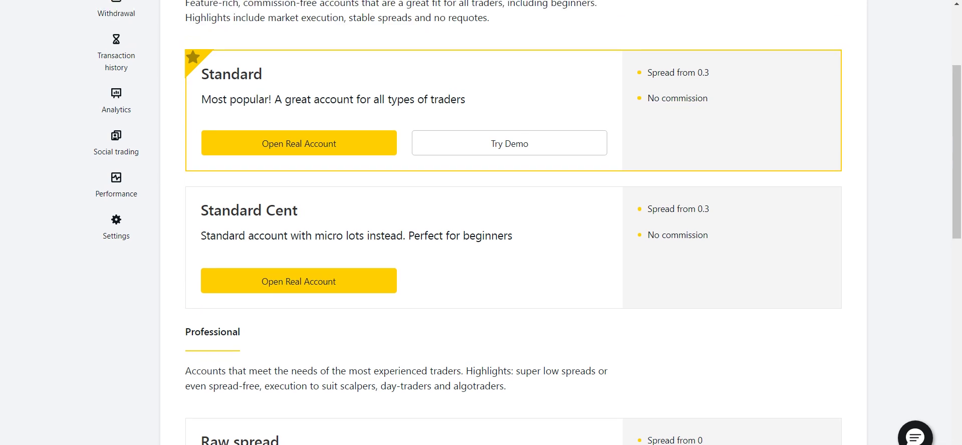
scroll(481, 222, "down", 1)
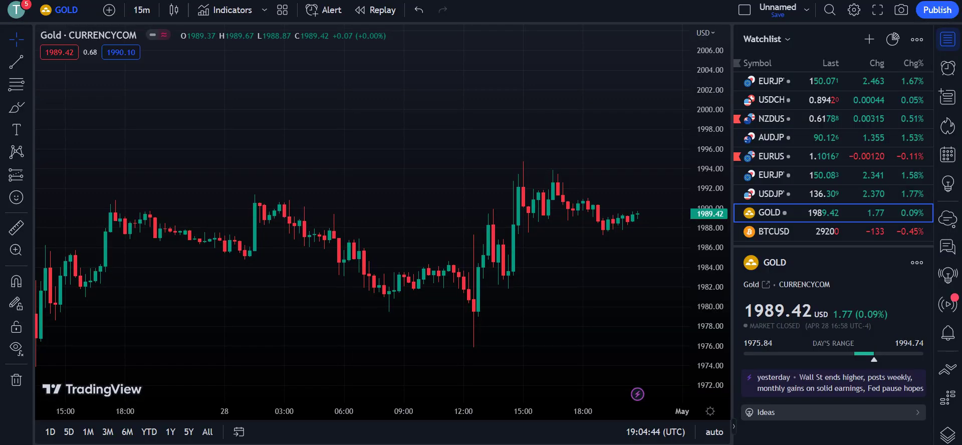
left_click_drag(171, 190, 320, 183)
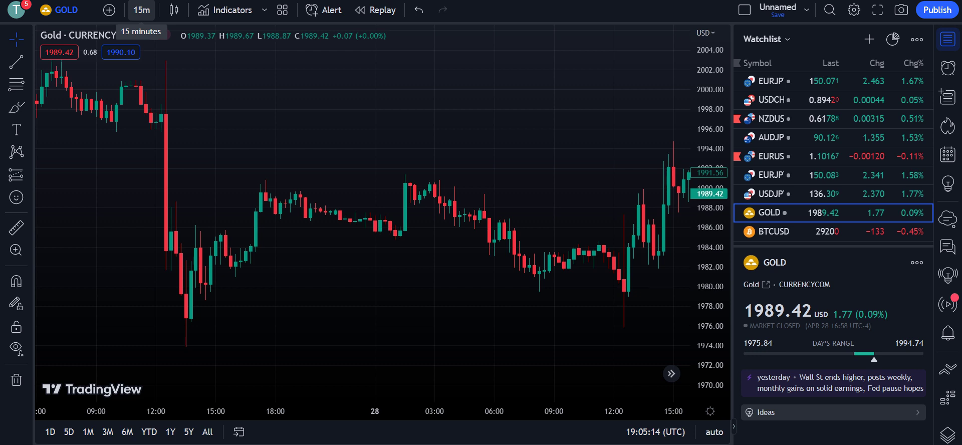
left_click(142, 10)
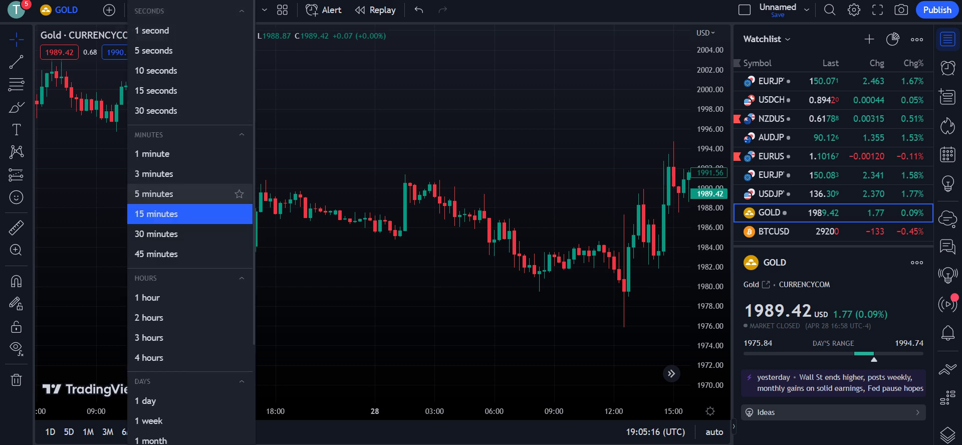
left_click(155, 194)
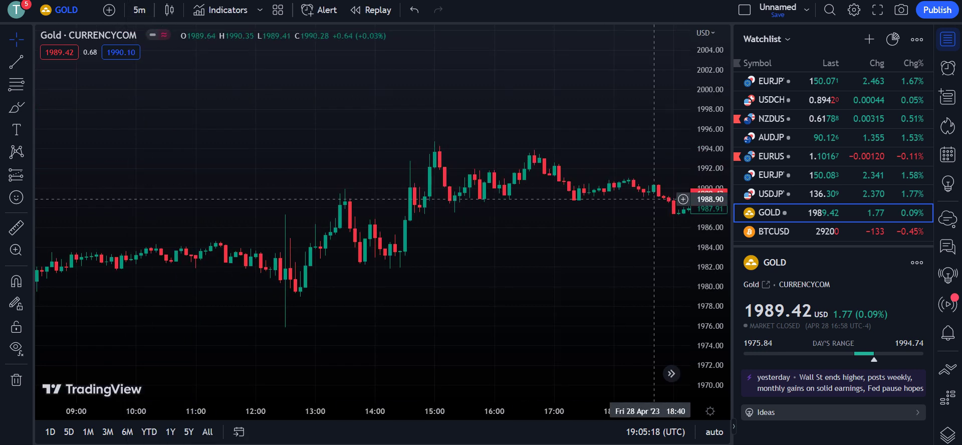
- Add the favorite Machine Learning moving average found by searching 'machine learning'
left_click_drag(525, 226, 470, 253)
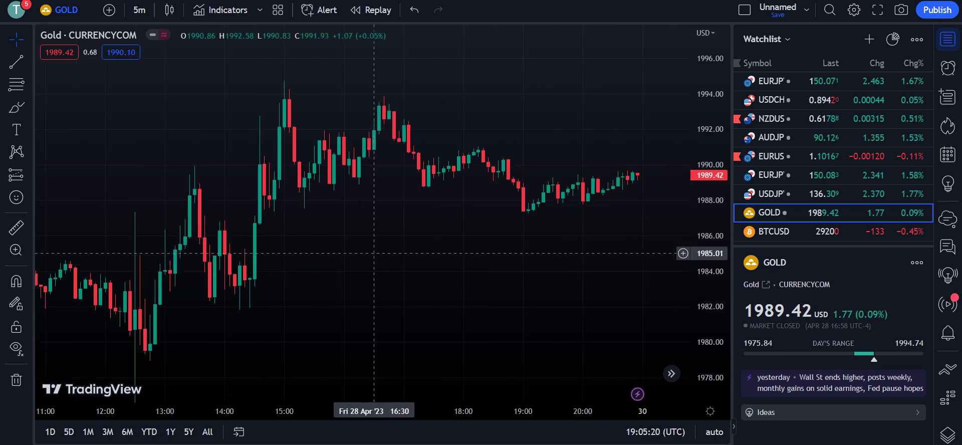
left_click(221, 10)
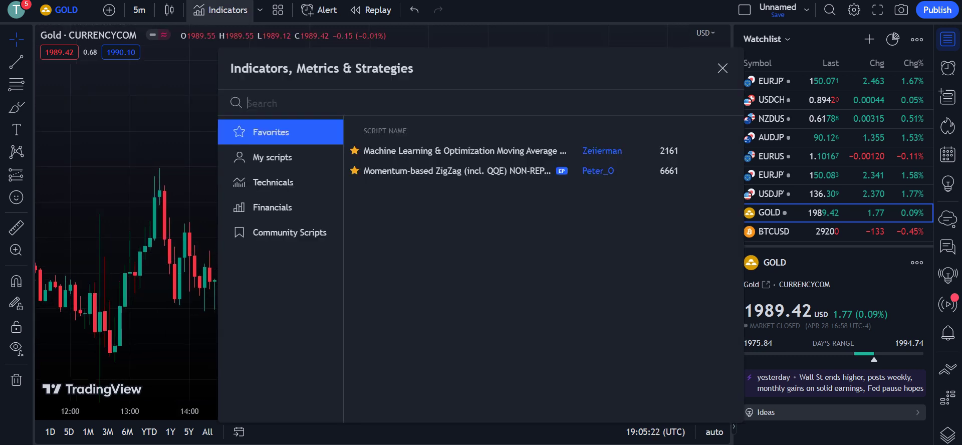
type("machine")
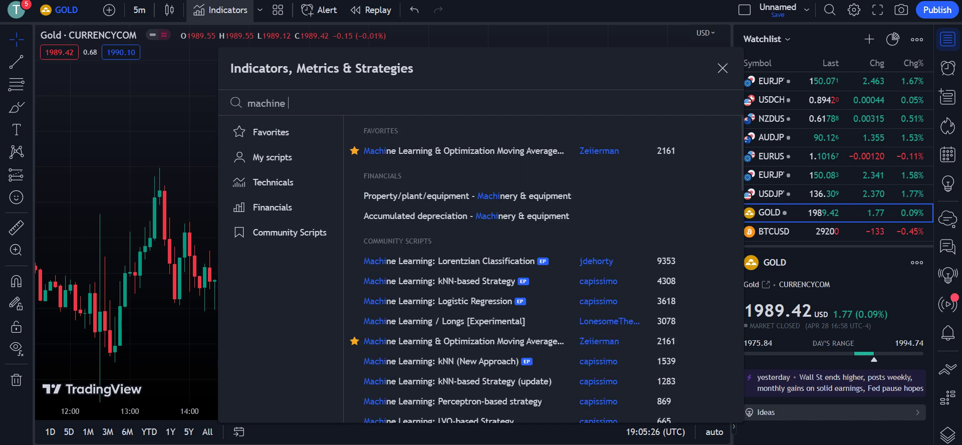
type(" learning")
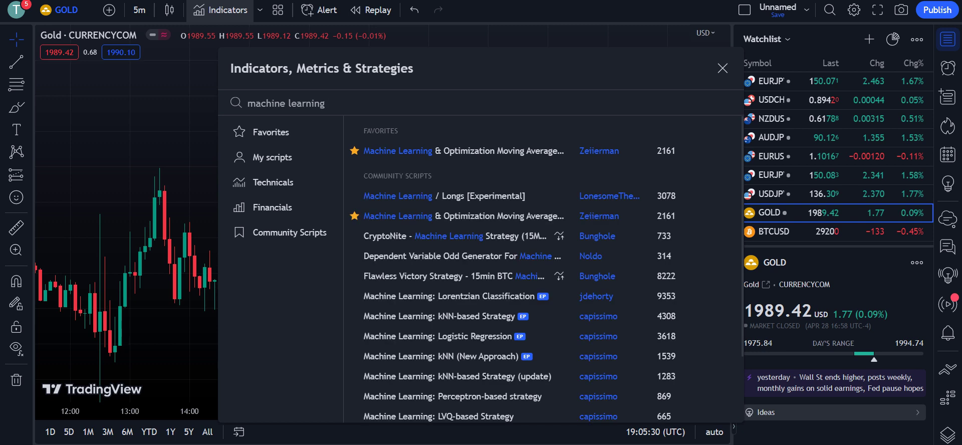
key("Down")
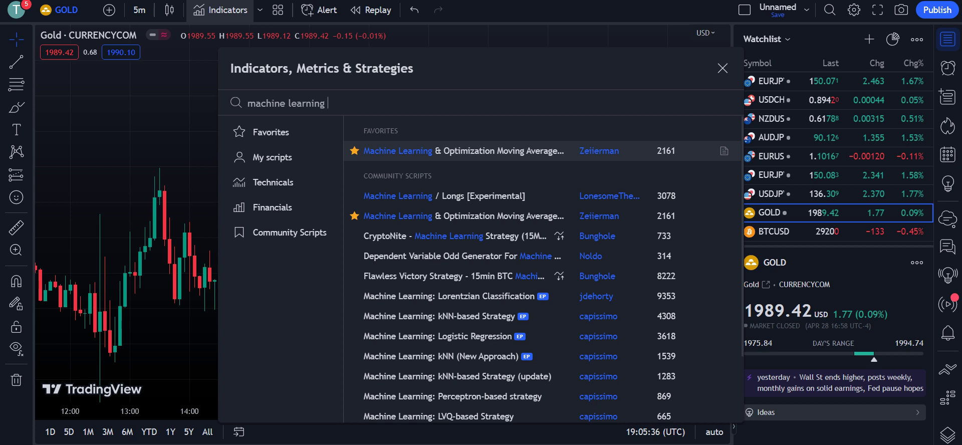
key("Return")
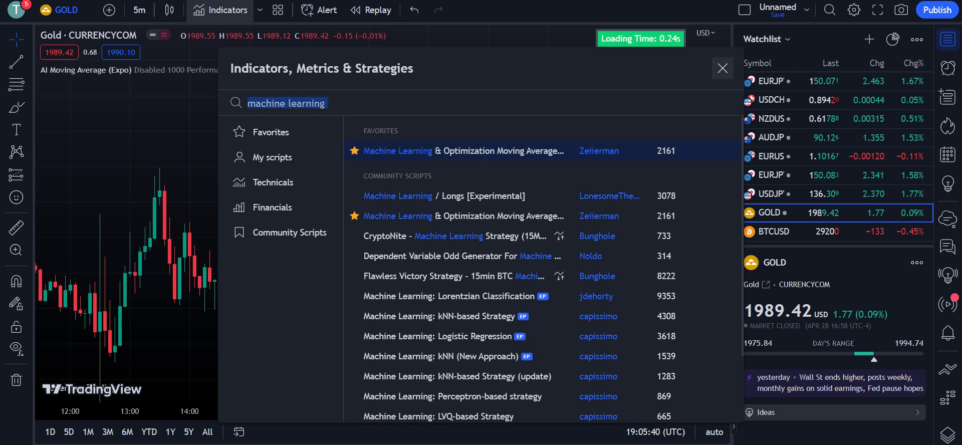
left_click(723, 69)
left_click_drag(234, 201, 475, 163)
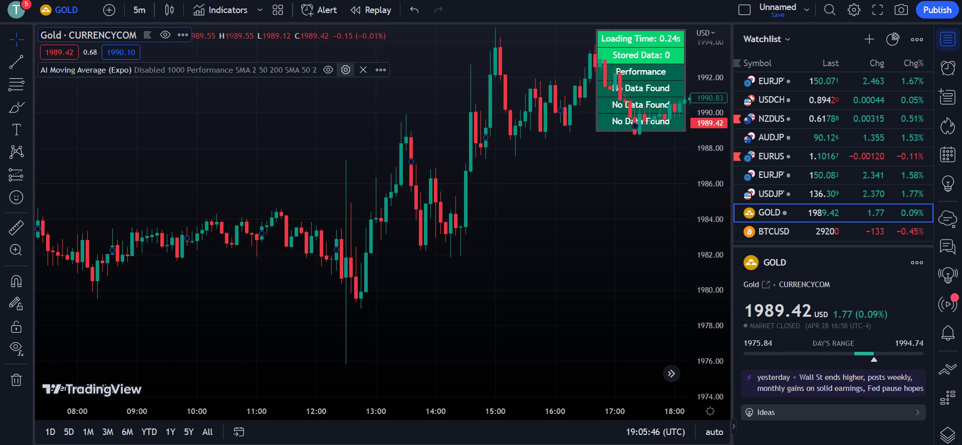
- Open the AI Moving Average (Expo) settings at the Inputs tab
left_click(346, 70)
left_click(389, 164)
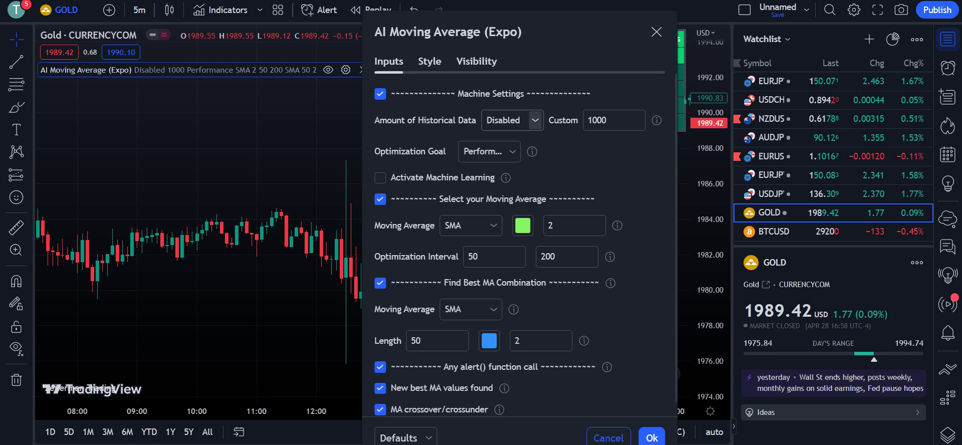
- Set Amount of Historical Data to All Data and Optimization Goal to Combined
left_click(535, 120)
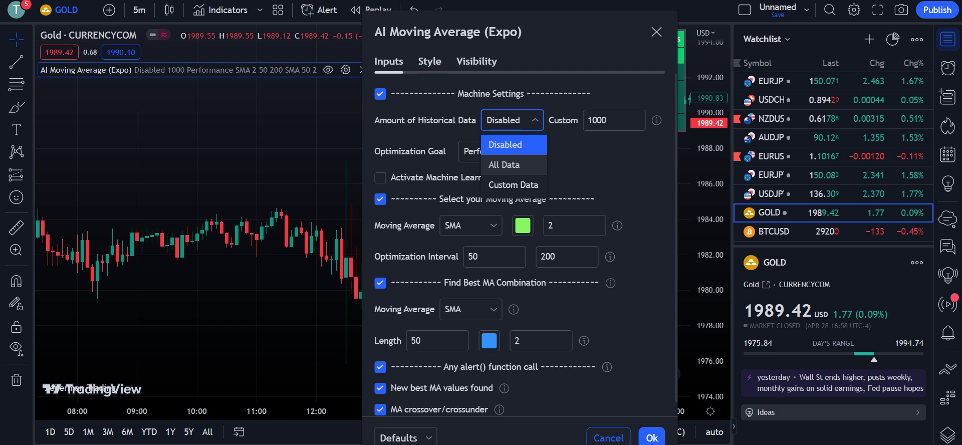
left_click(504, 165)
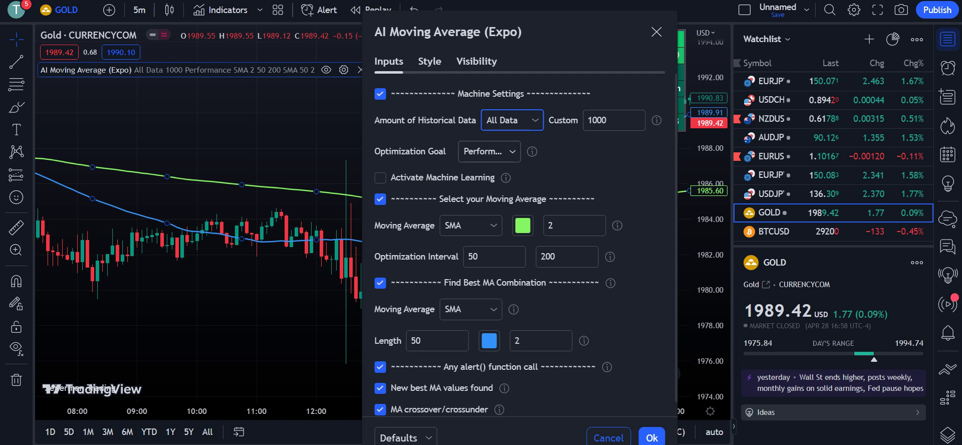
left_click(512, 151)
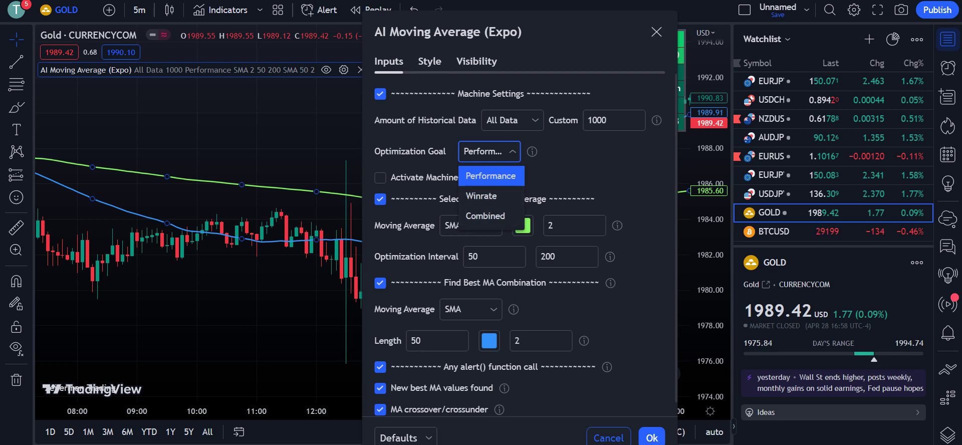
left_click(486, 215)
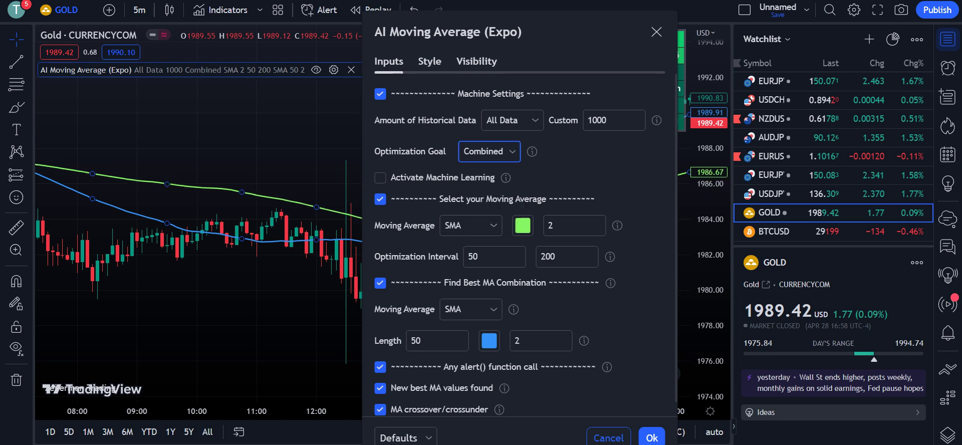
- Turn on Activate Machine Learning and set the first moving average type to EMA
key("Tab")
key("space")
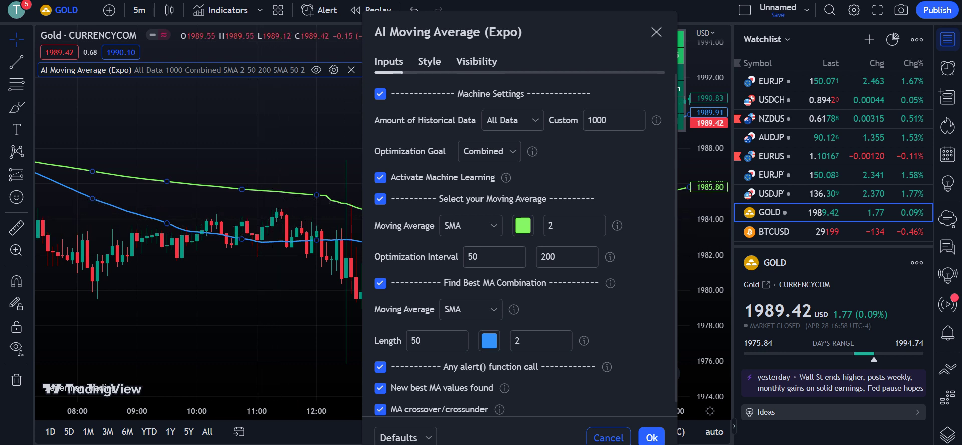
left_click(494, 225)
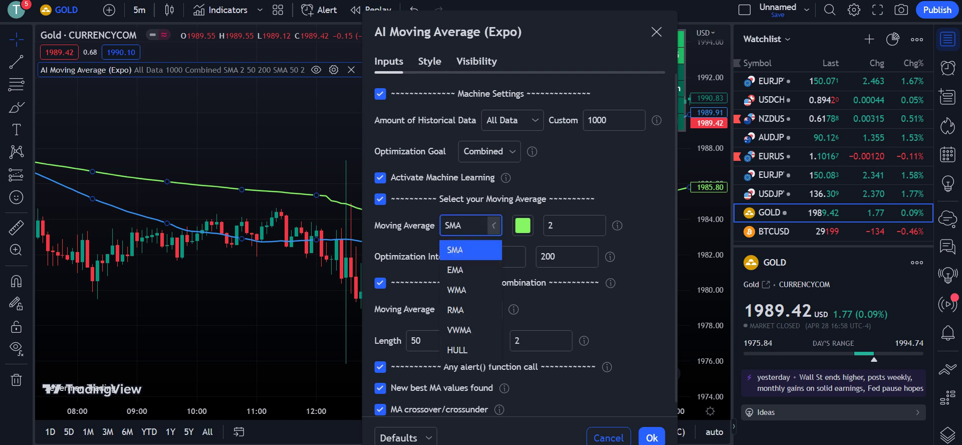
left_click(455, 269)
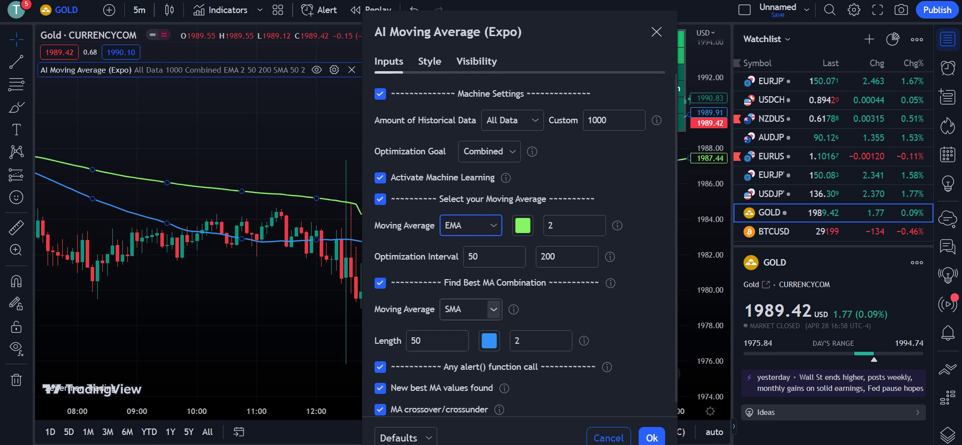
- Set the second moving average to HULL and disable the alert(), New best MA and crossover alerts
left_click(494, 309)
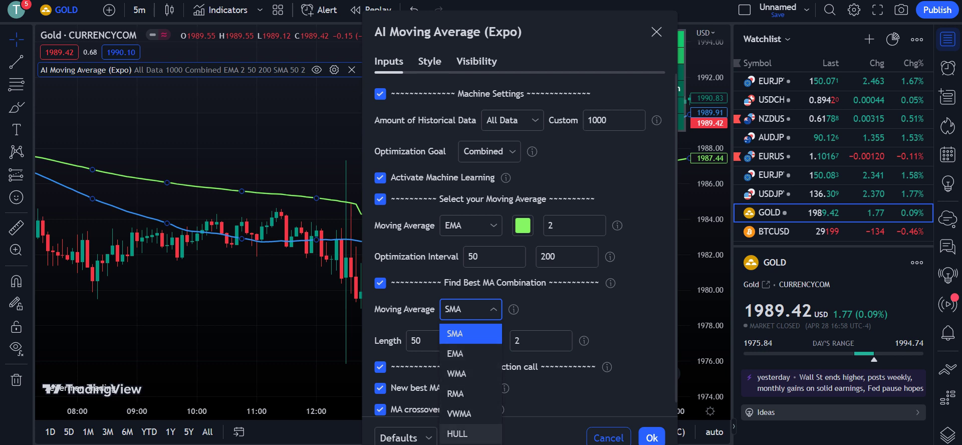
left_click(457, 434)
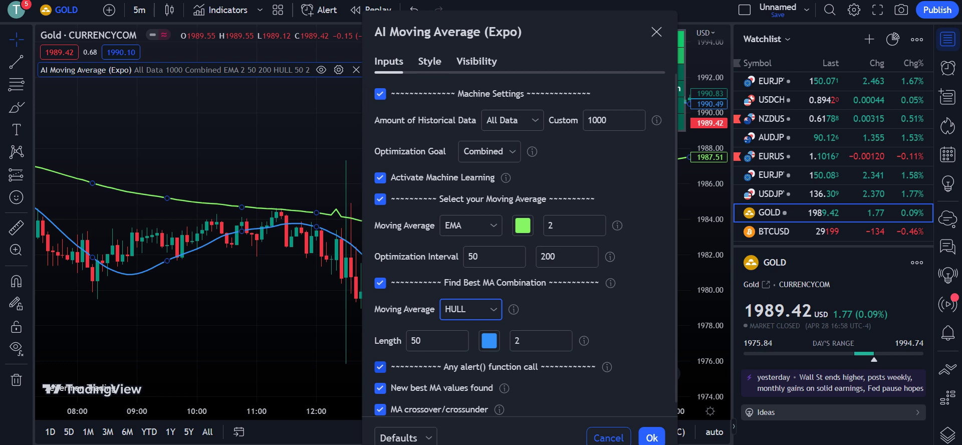
left_click(380, 367)
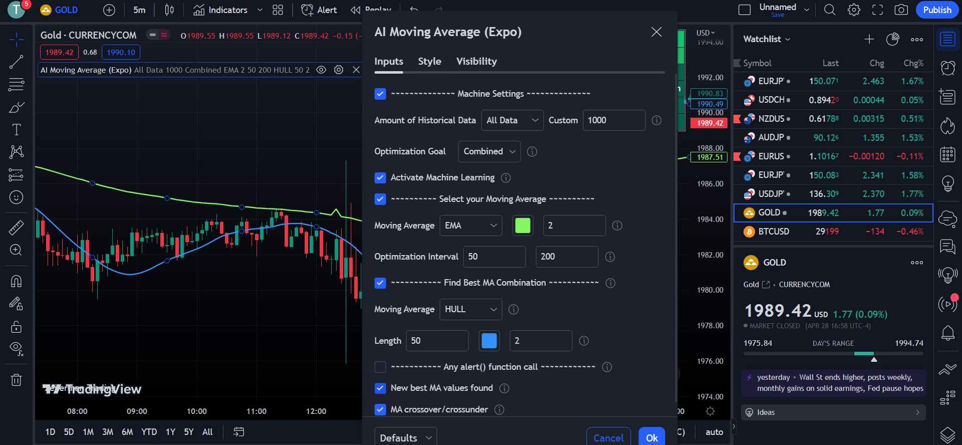
left_click(381, 388)
left_click(380, 410)
- Apply the HULL/EMA settings and pan the chart to inspect the lines and 07:00–17:00 results
left_click(651, 438)
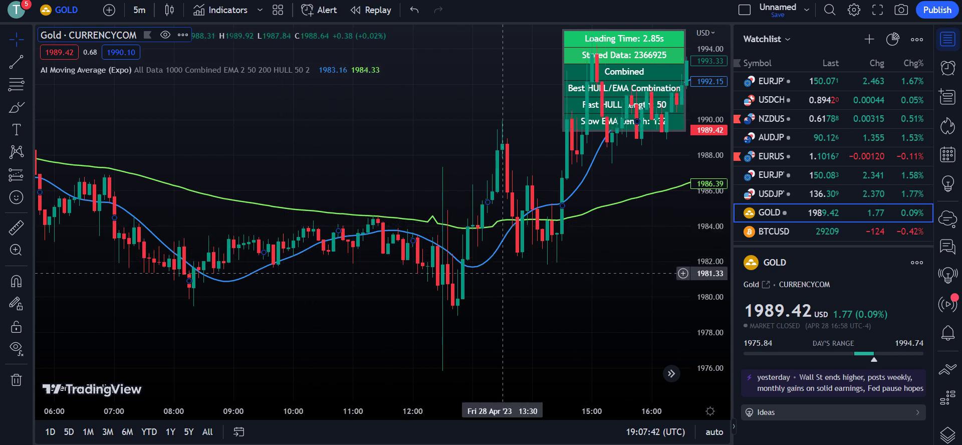
left_click_drag(472, 206, 488, 266)
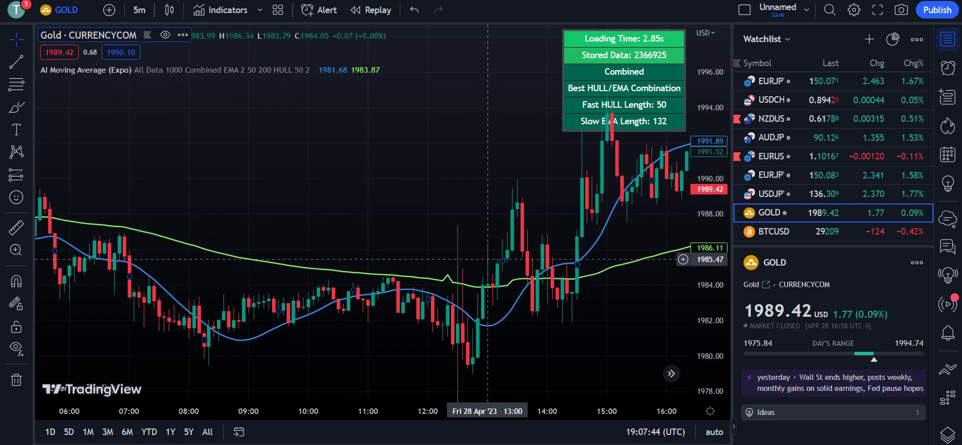
left_click_drag(539, 200, 549, 233)
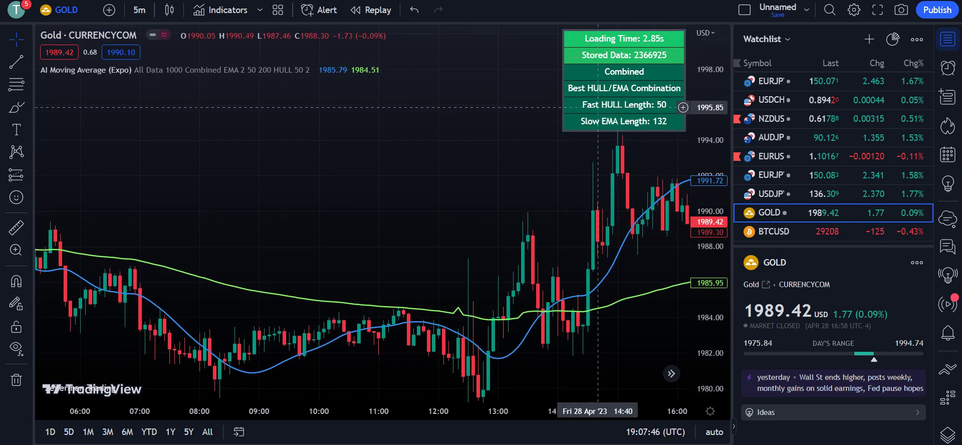
mouse_move(593, 49)
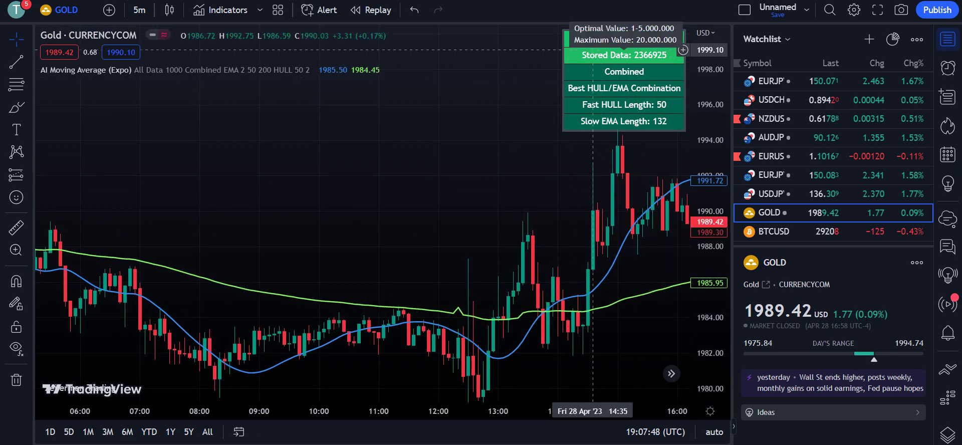
mouse_move(638, 42)
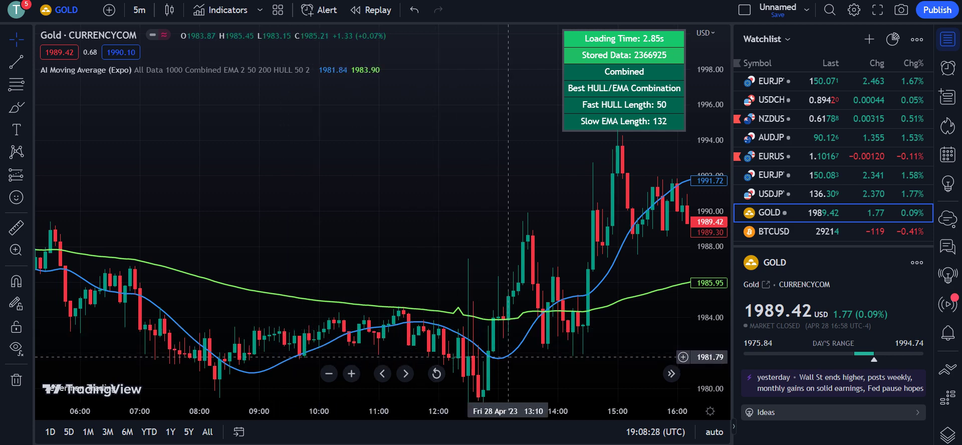
left_click_drag(299, 299, 289, 172)
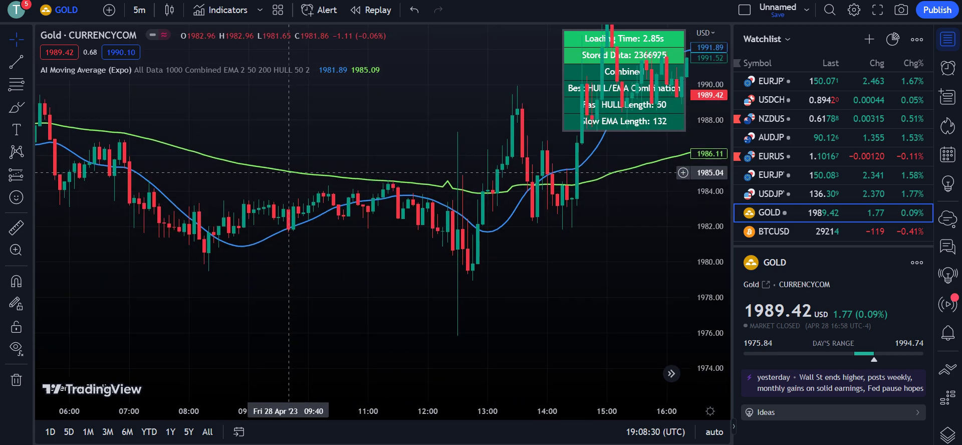
left_click_drag(500, 213, 452, 238)
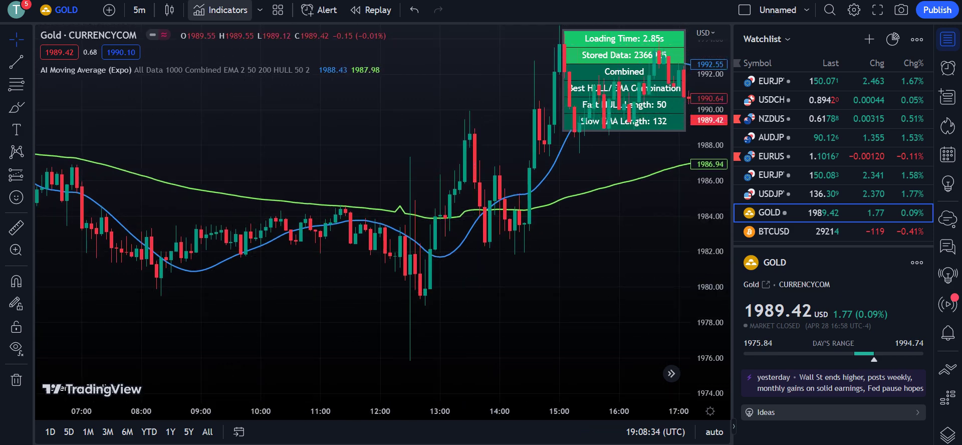
- Search 'momentum based' and add the Momentum-based ZigZag indicator to the Gold chart
left_click(221, 10)
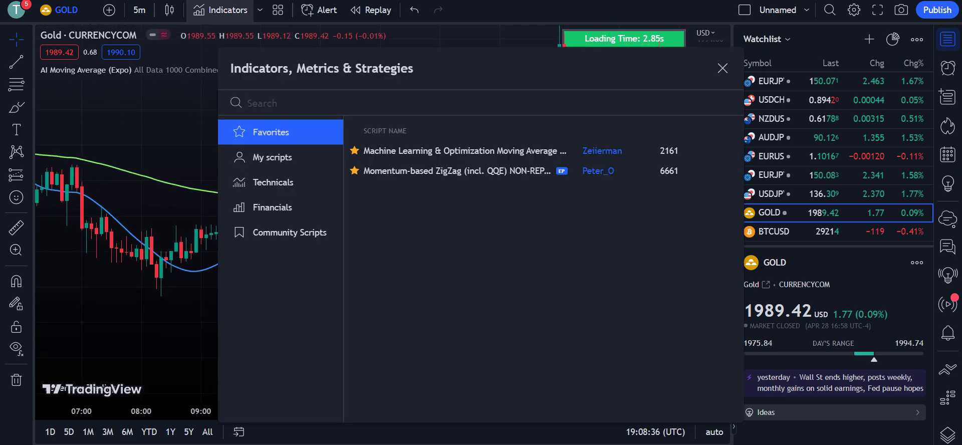
type("moemntum")
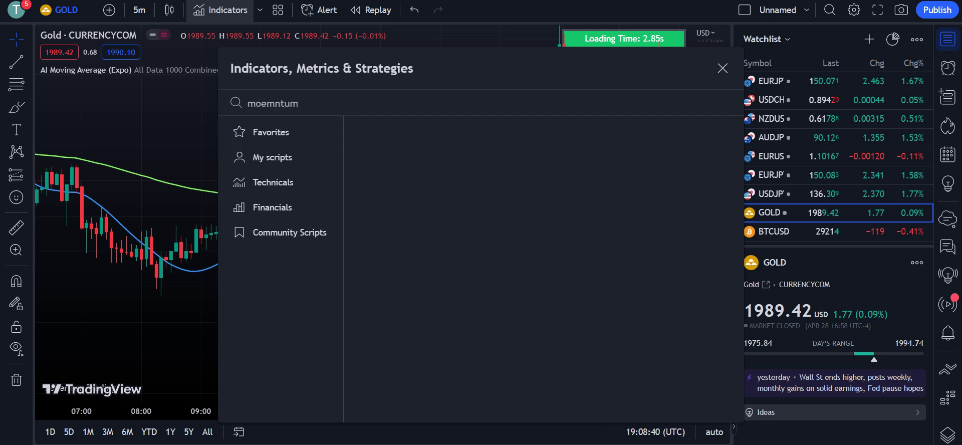
key("BackSpace")
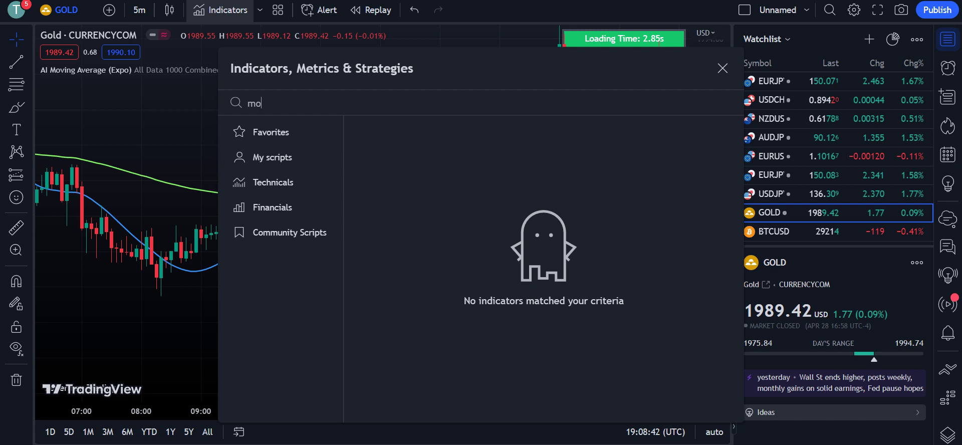
type("mentu")
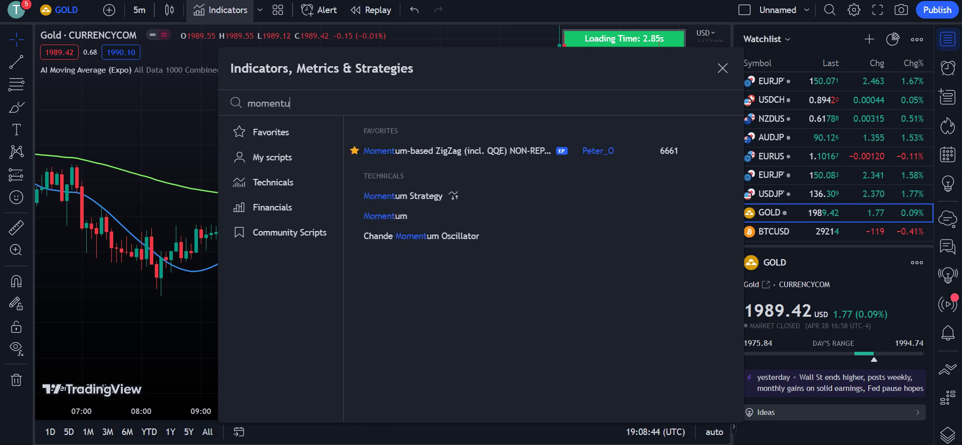
type("m based")
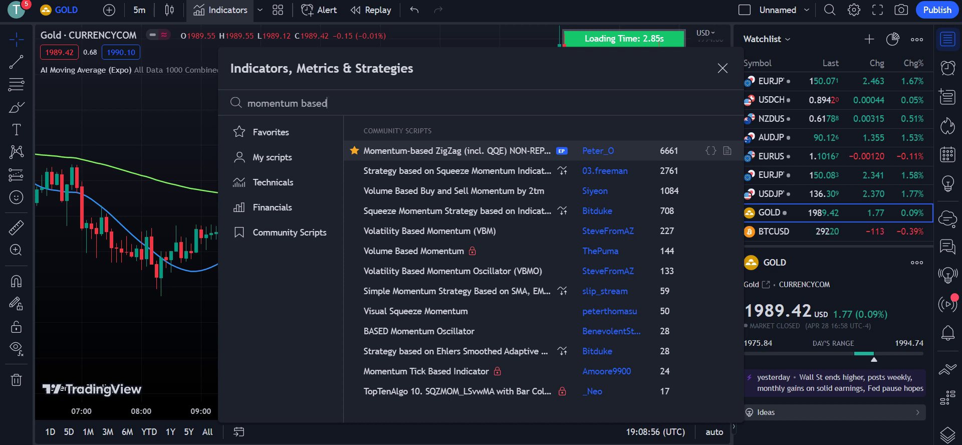
key("Return")
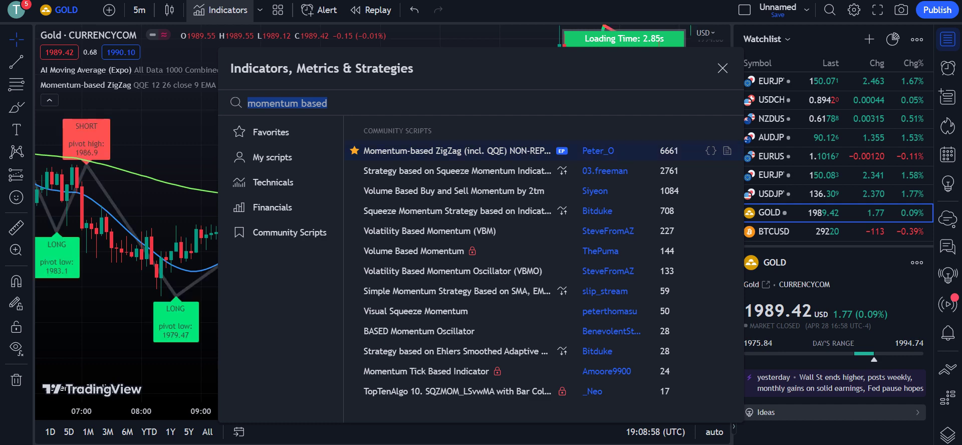
key("Escape")
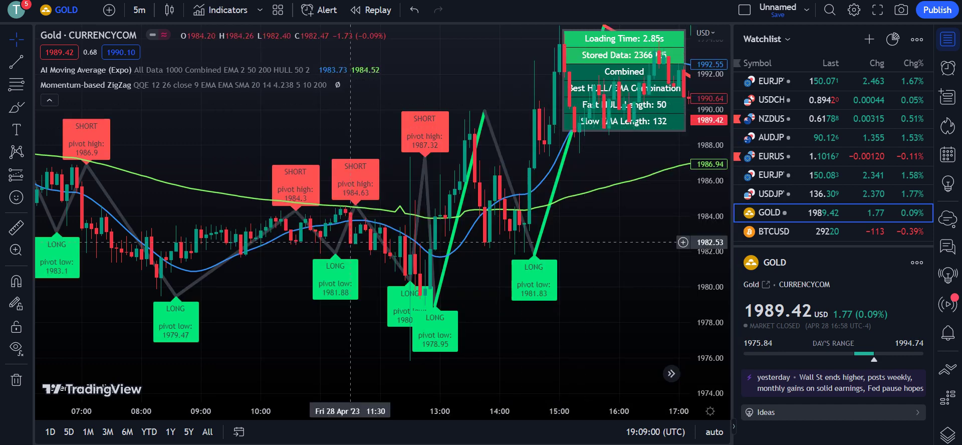
- Pan through the ZigZag pivots back to 07:00–17:00, then open the Momentum-based ZigZag settings
left_click_drag(231, 318, 511, 303)
left_click_drag(216, 301, 436, 291)
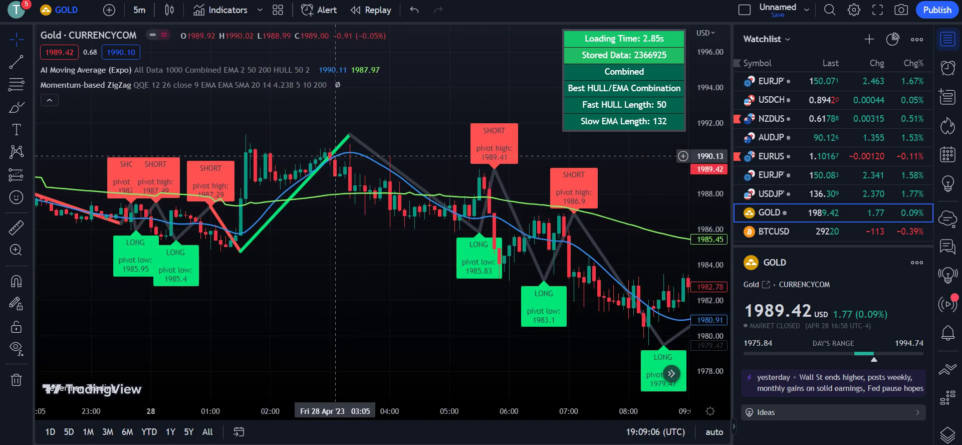
left_click_drag(501, 236, 276, 150)
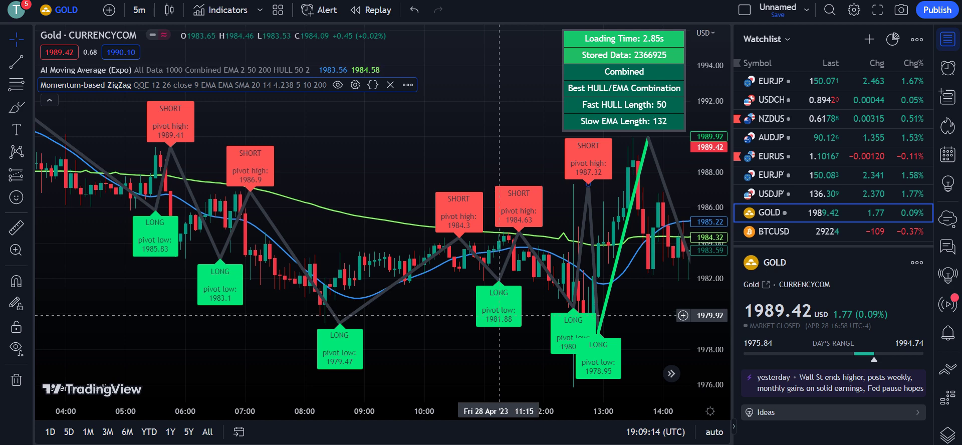
left_click_drag(501, 321, 333, 296)
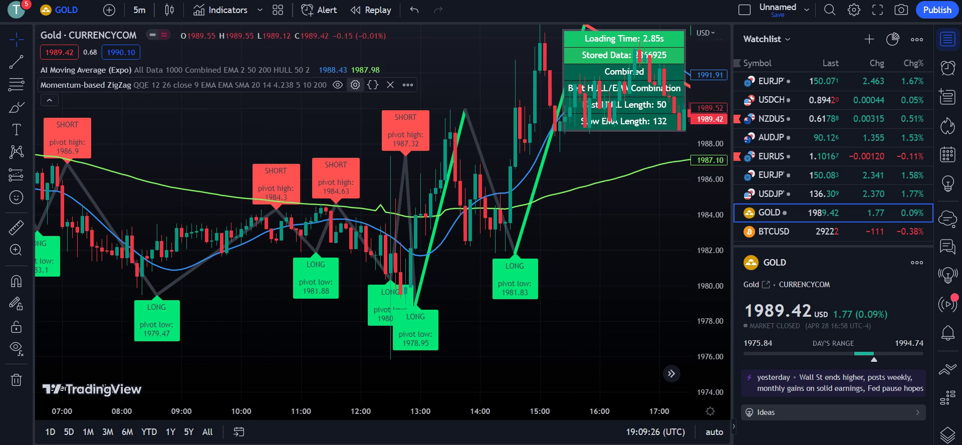
left_click(355, 85)
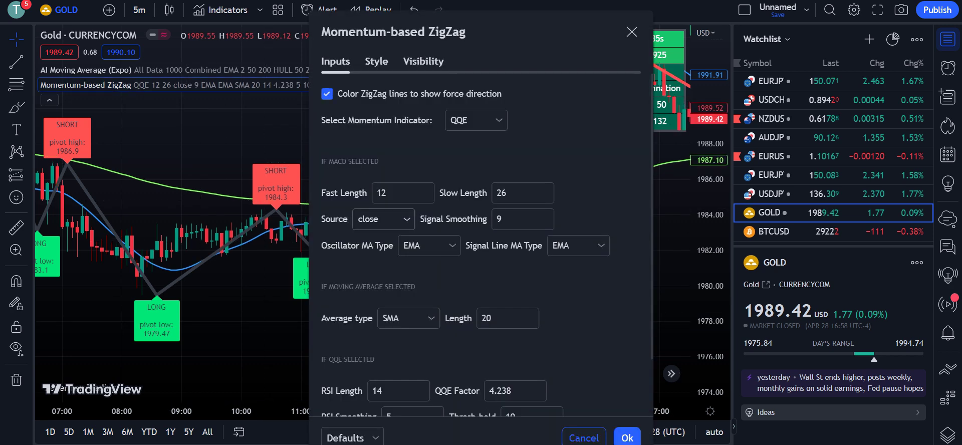
- Uncheck ZIGZAG in the Style options and confirm, leaving only LONG/SHORT labels
left_click(377, 61)
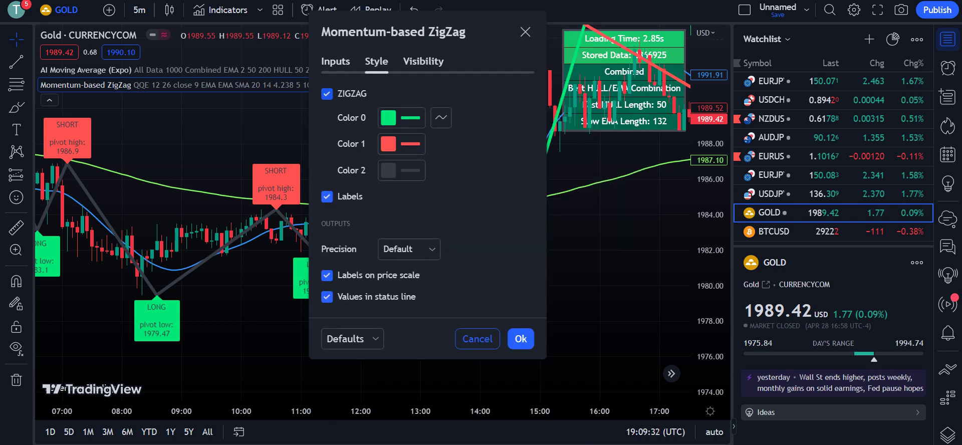
left_click(327, 94)
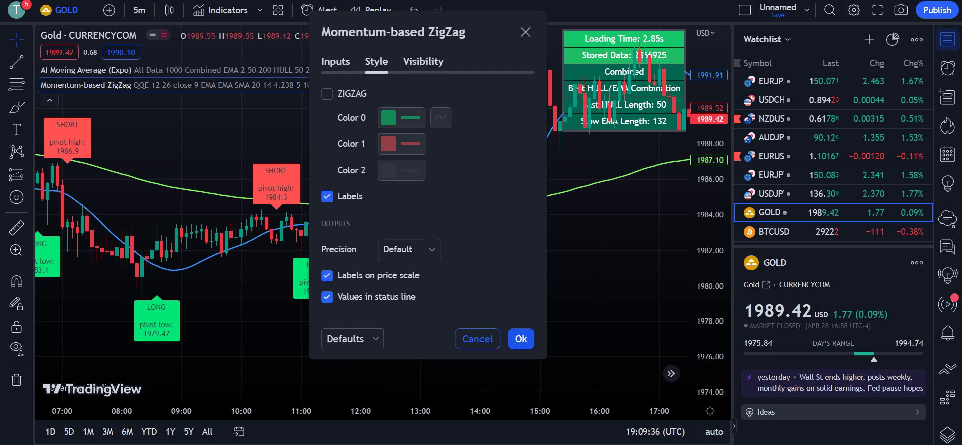
left_click(521, 338)
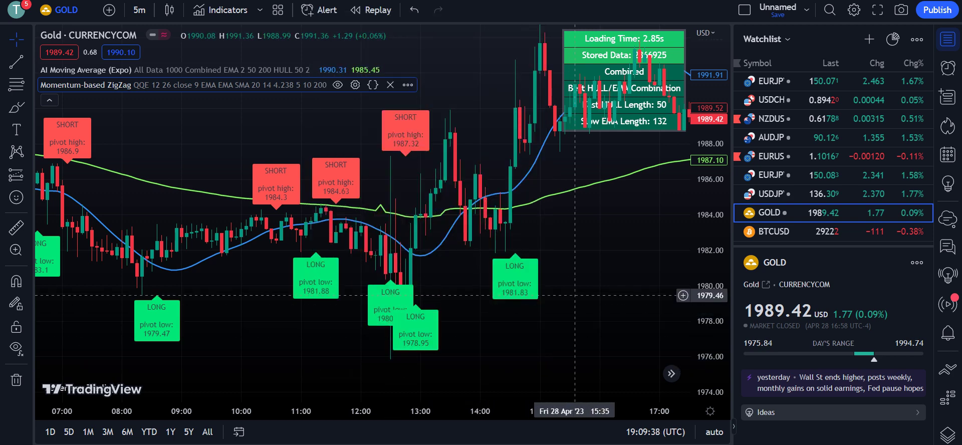
scroll(470, 324, "up", 5)
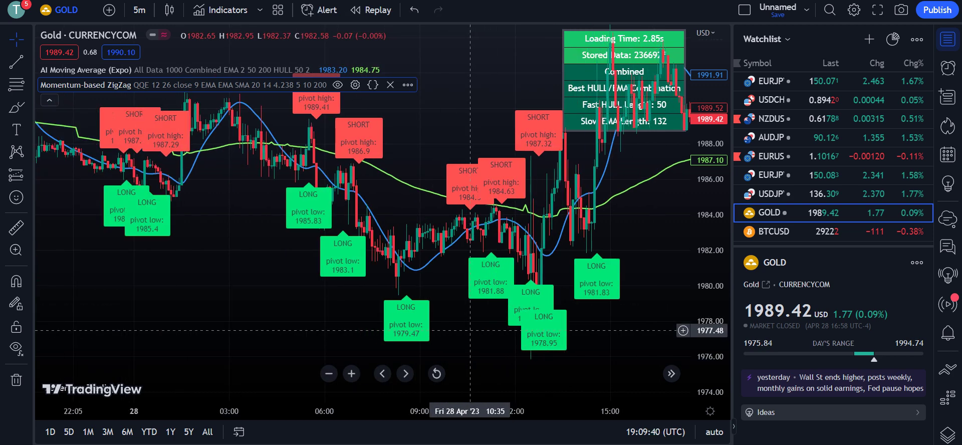
left_click(382, 374)
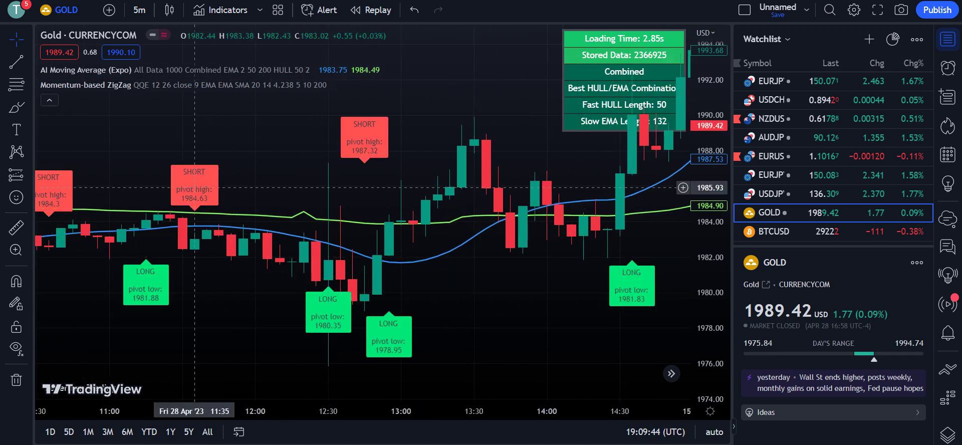
mouse_move(377, 336)
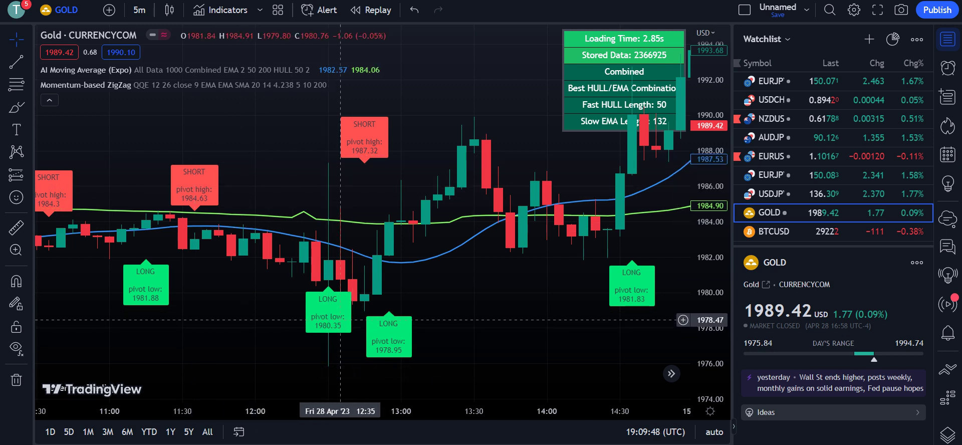
mouse_move(341, 319)
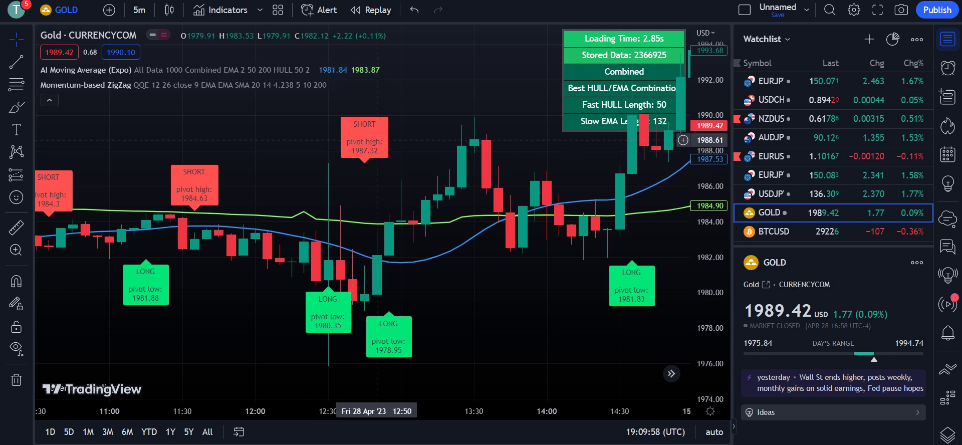
left_click_drag(633, 311, 451, 320)
scroll(405, 305, "down", 3)
left_click_drag(540, 331, 231, 281)
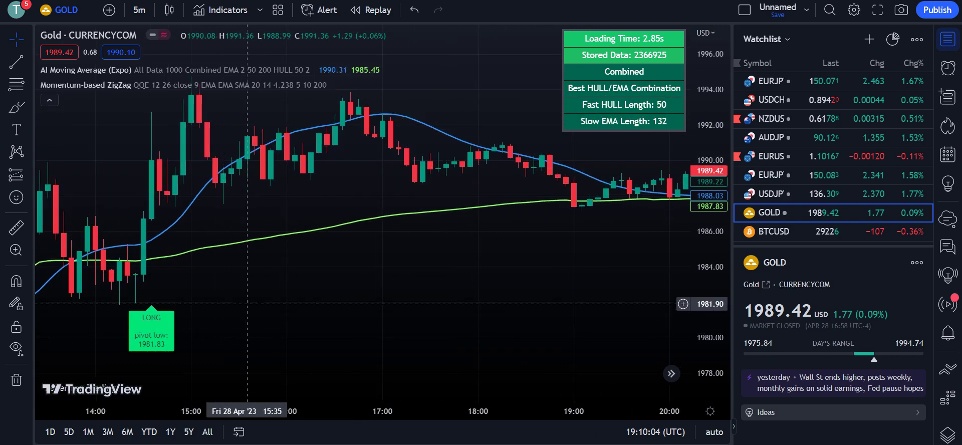
left_click_drag(455, 247, 372, 307)
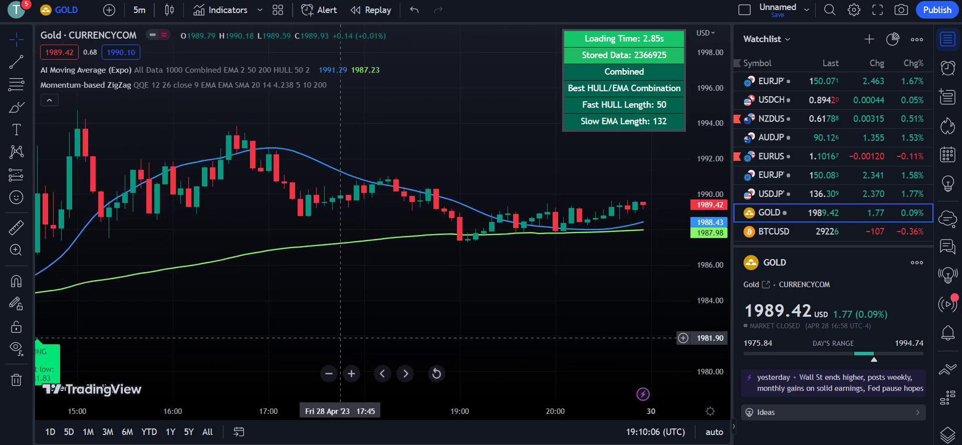